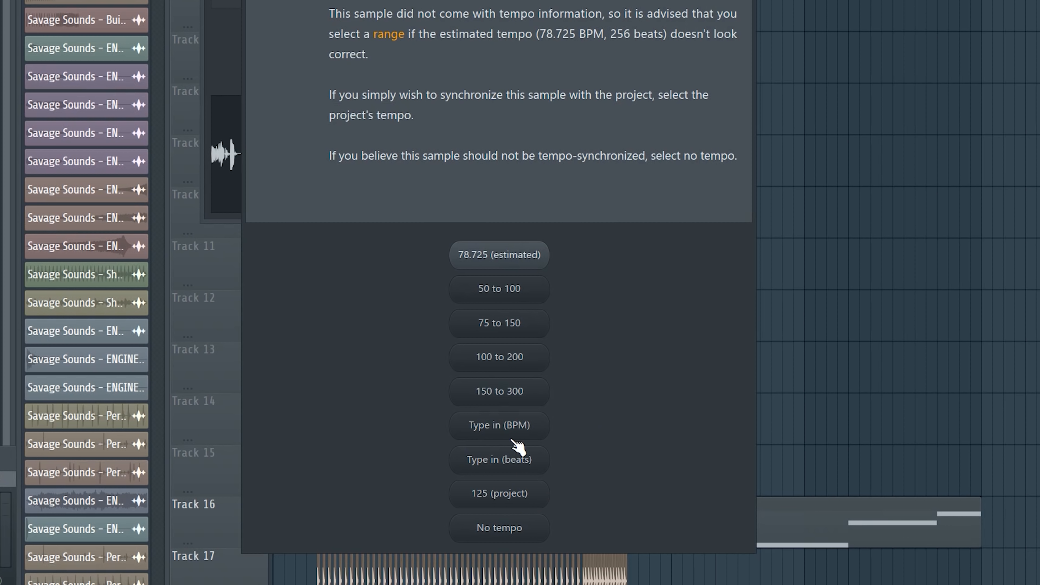
- Enter a custom tempo of 135 BPM for the vocal sample
{"action": "left_click", "coordinate": [515, 430]}
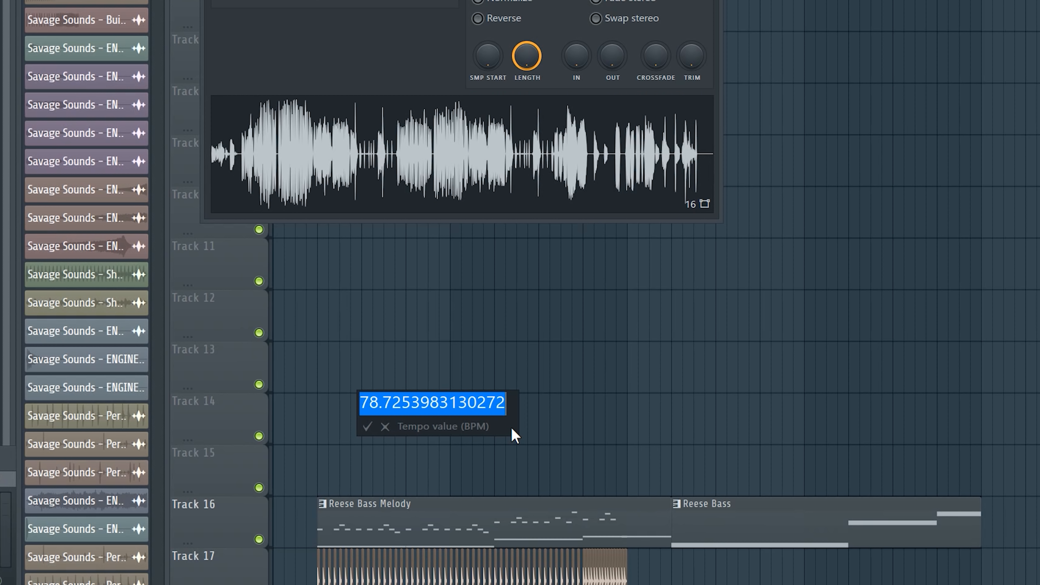
{"action": "type", "text": "135"}
{"action": "key", "text": "Return"}
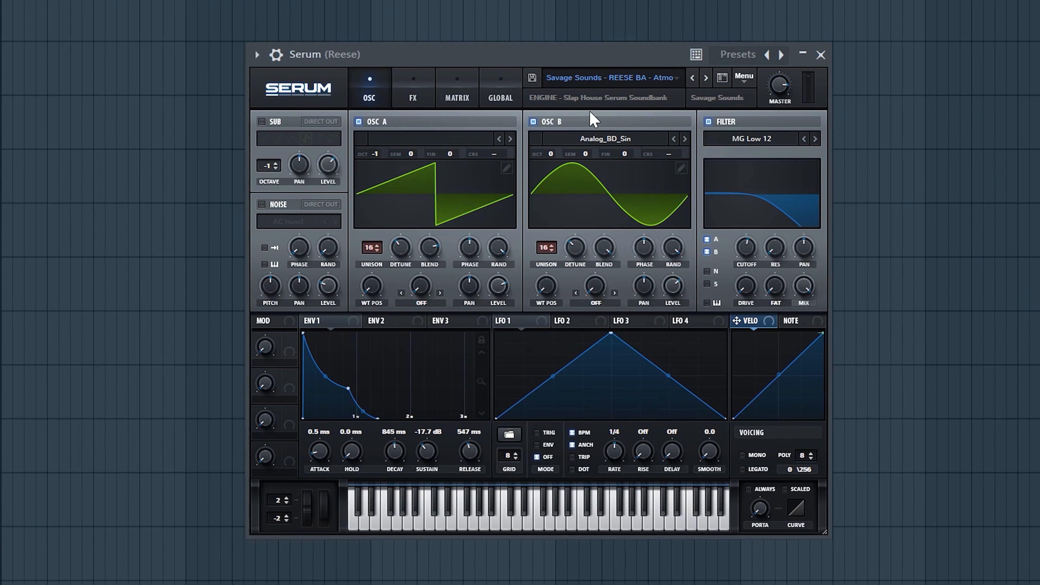
- Play a few notes on Serum's keyboard to preview the Reese bass preset
{"action": "left_click", "coordinate": [505, 527]}
{"action": "left_click", "coordinate": [551, 522]}
{"action": "left_click", "coordinate": [598, 517]}
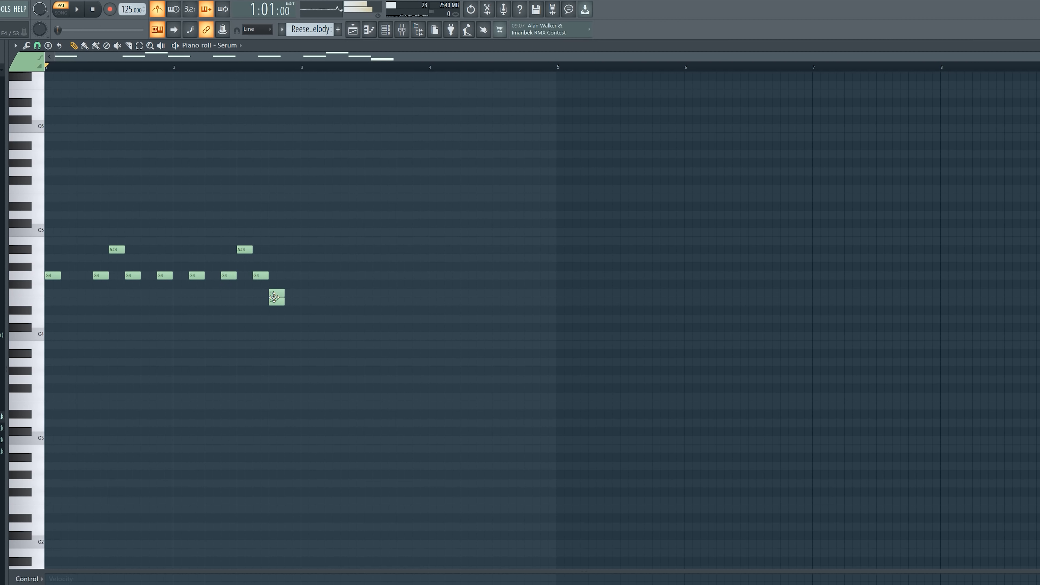
- Duplicate the opening two-bar phrase into bars 3 and 4, and continue the melody with C5 and D#5 notes from bar 5
{"action": "left_click_drag", "start_coordinate": [383, 221], "coordinate": [41, 321]}
{"action": "key", "text": "ctrl+b"}
{"action": "left_click", "coordinate": [561, 232]}
{"action": "left_click", "coordinate": [609, 232]}
{"action": "left_click", "coordinate": [625, 213]}
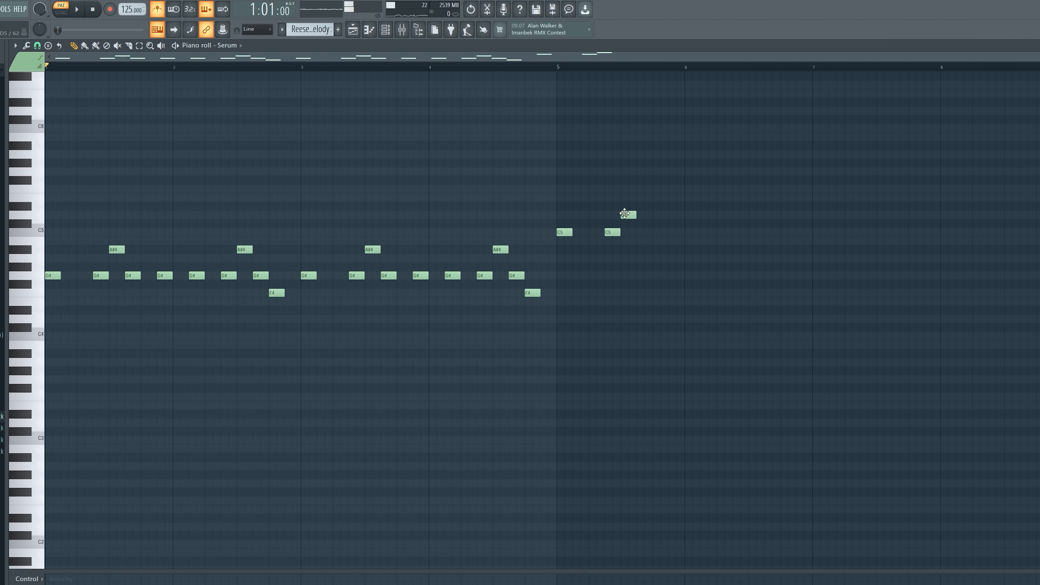
{"action": "left_click", "coordinate": [680, 233]}
{"action": "left_click", "coordinate": [712, 233]}
{"action": "left_click", "coordinate": [737, 232]}
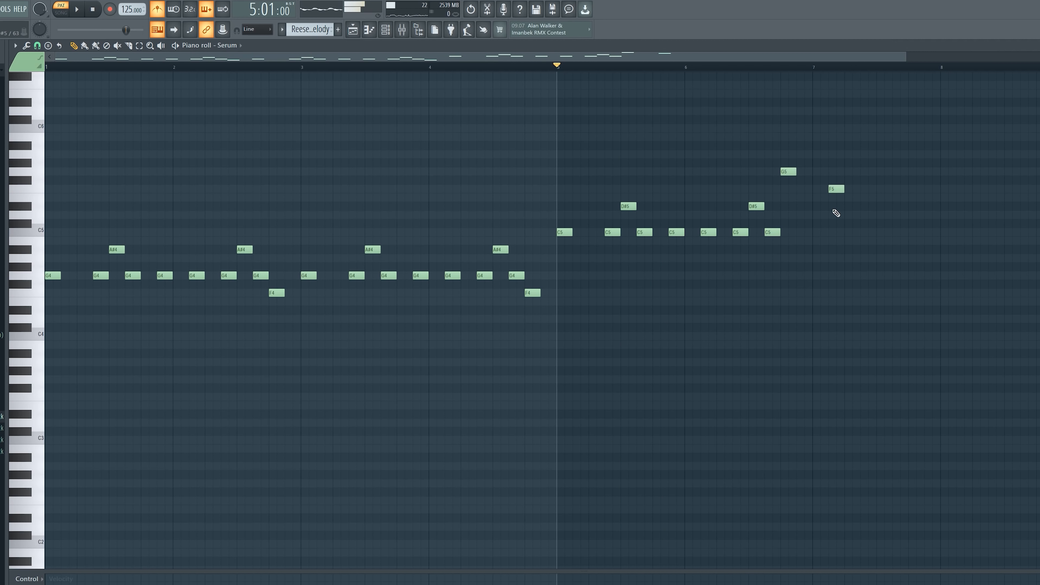
- Add long bass notes under the melody: G3 in bars 1 and 2, C4 in bars 3 and 4, and D4 from bar 5
{"action": "left_click", "coordinate": [53, 380]}
{"action": "left_click_drag", "start_coordinate": [59, 380], "coordinate": [168, 389]}
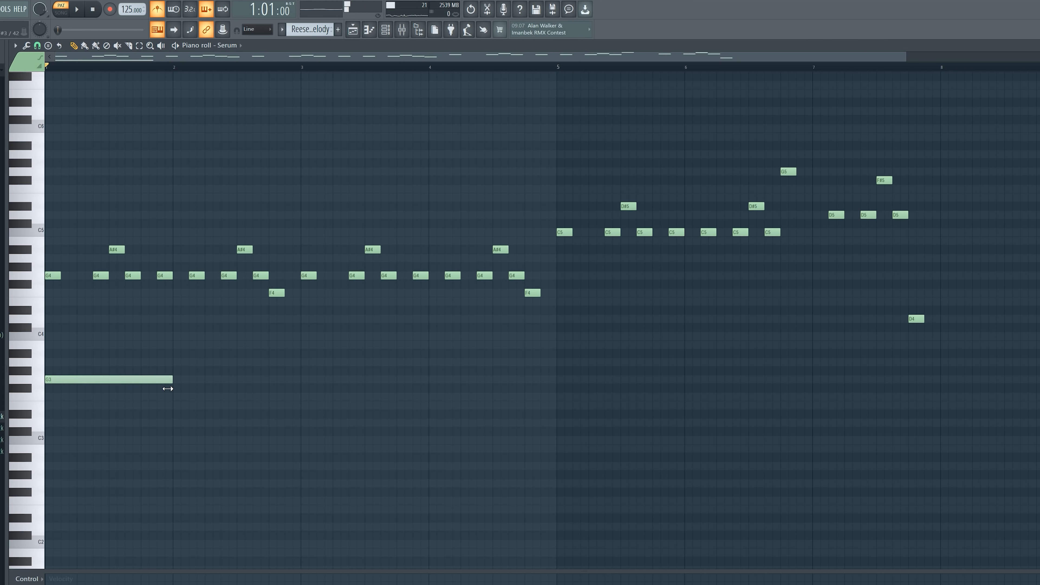
{"action": "left_click_drag", "start_coordinate": [428, 337], "coordinate": [554, 338]}
{"action": "left_click", "coordinate": [560, 310]}
{"action": "left_click", "coordinate": [562, 319]}
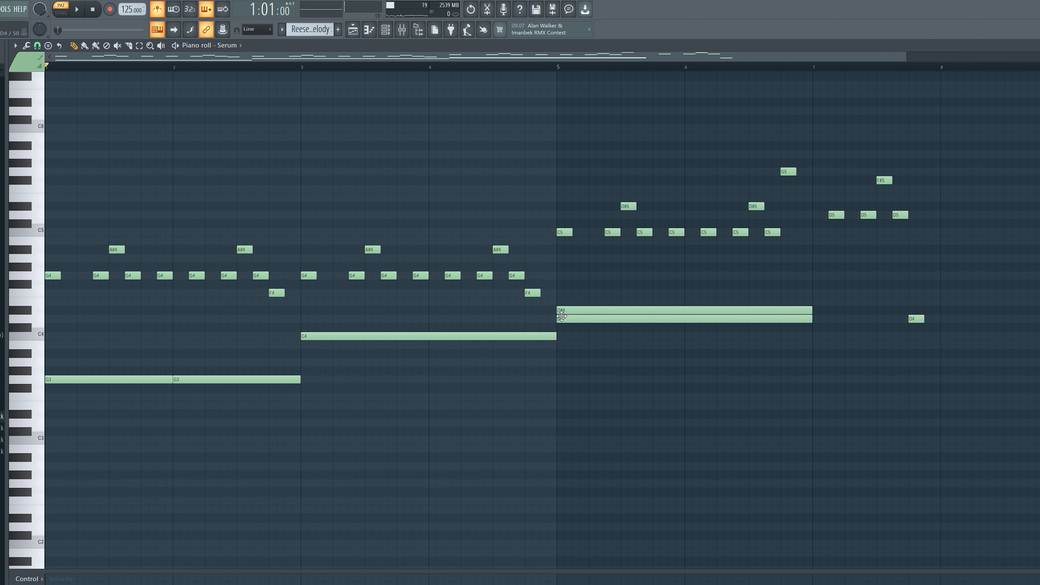
{"action": "right_click", "coordinate": [561, 310]}
{"action": "left_click", "coordinate": [817, 319]}
- Play the pattern, merge the two G3 bass notes into one two-bar note, and move the C4 note down to G3
{"action": "key", "text": "space"}
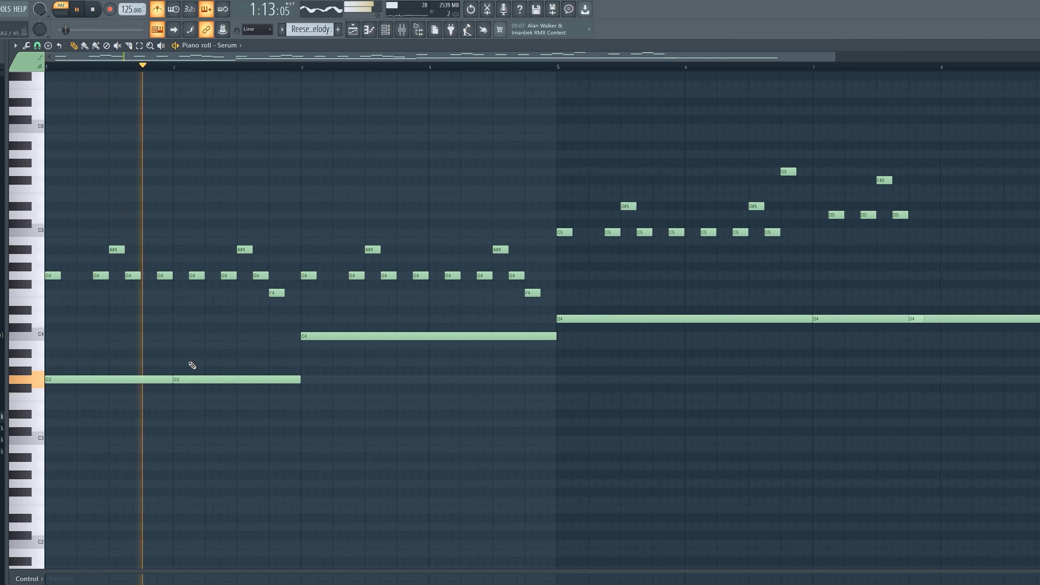
{"action": "right_click", "coordinate": [193, 378]}
{"action": "left_click_drag", "start_coordinate": [174, 380], "coordinate": [302, 381]}
{"action": "left_click_drag", "start_coordinate": [330, 338], "coordinate": [332, 383]}
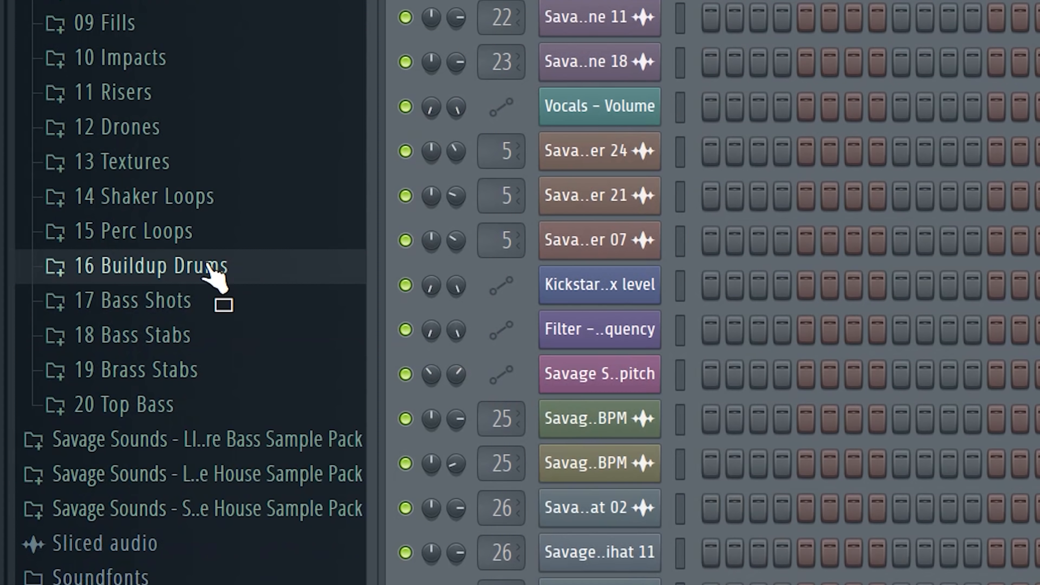
- Browse the 16 Buildup Drums folder and add a buildup sample from it to the project
{"action": "left_click", "coordinate": [205, 265]}
{"action": "left_click", "coordinate": [157, 95]}
{"action": "left_click_drag", "start_coordinate": [258, 232], "coordinate": [684, 545]}
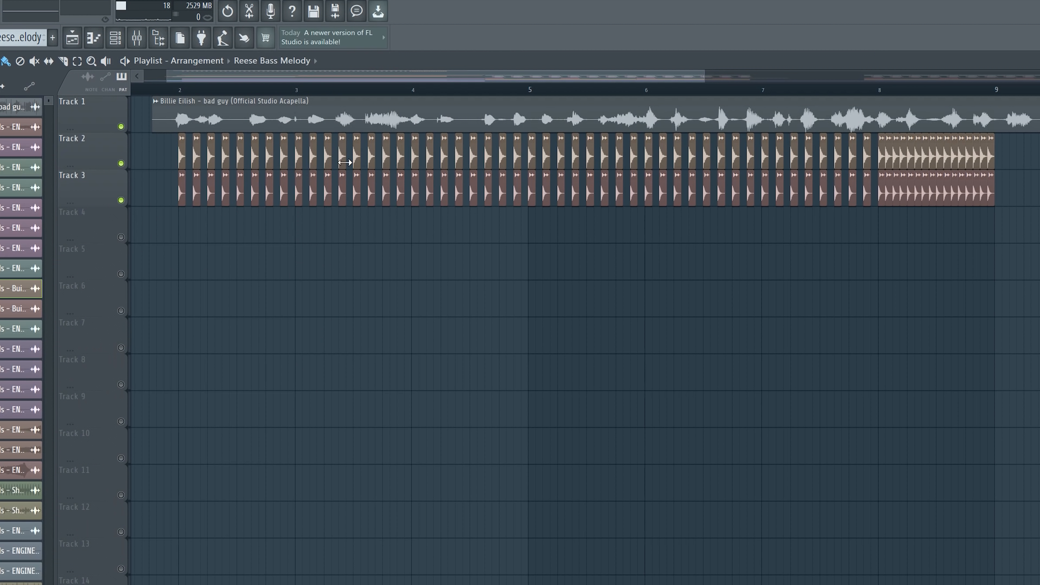
- Open the Buildup 19 - 125 BPM sample's settings and create an automation clip for its channel pitch
{"action": "double_click", "coordinate": [456, 127]}
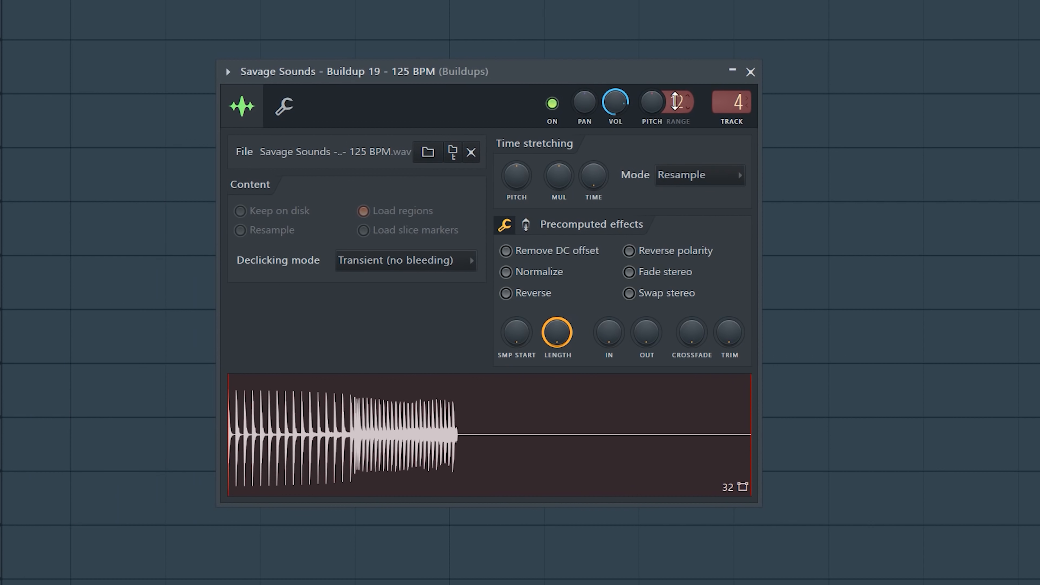
{"action": "right_click", "coordinate": [654, 110]}
{"action": "left_click", "coordinate": [723, 230]}
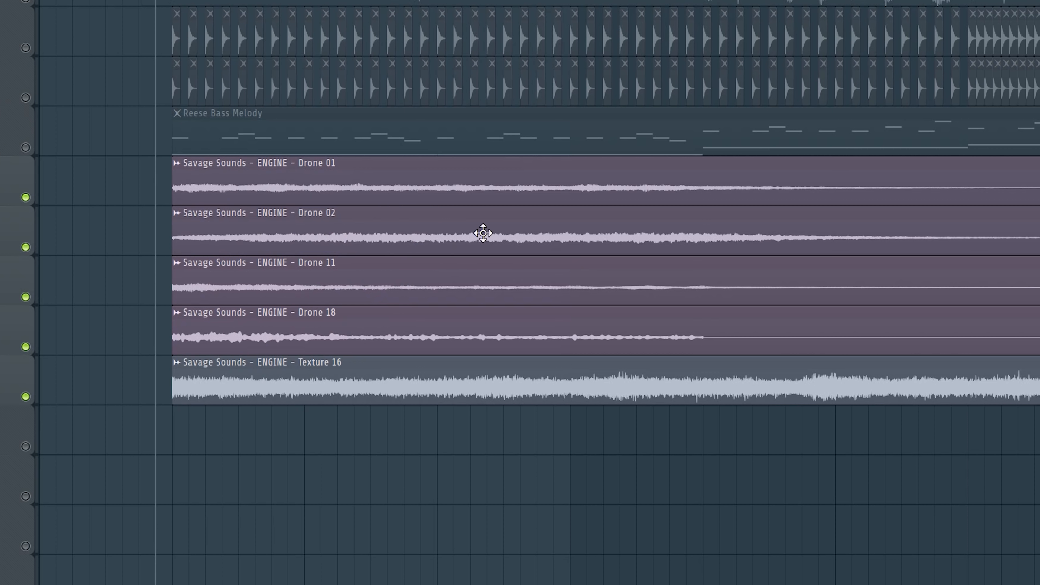
- Play back the drone and texture layers and the buildup section with its drums and risers
{"action": "key", "text": "space"}
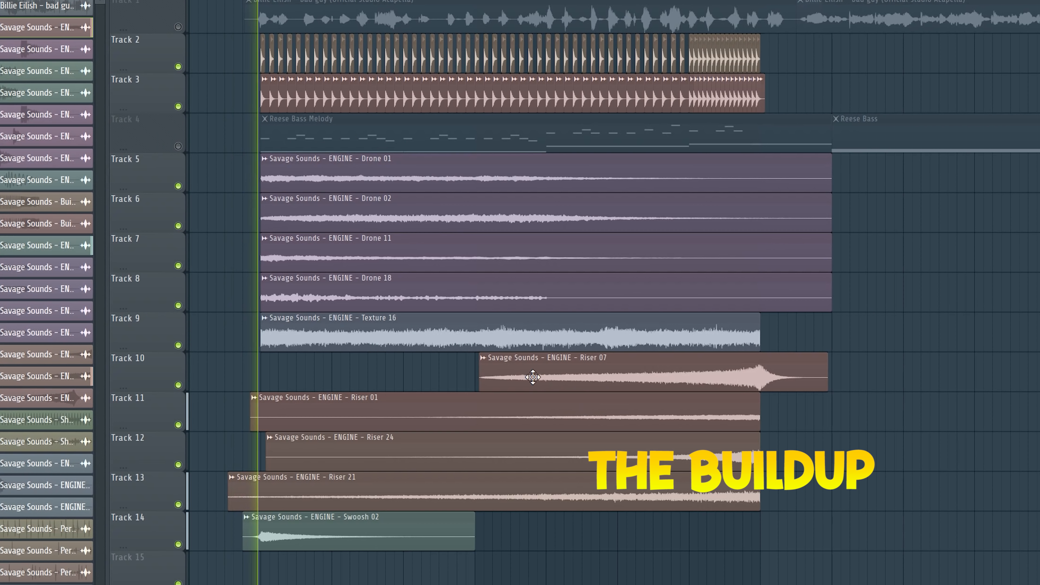
{"action": "key", "text": "space"}
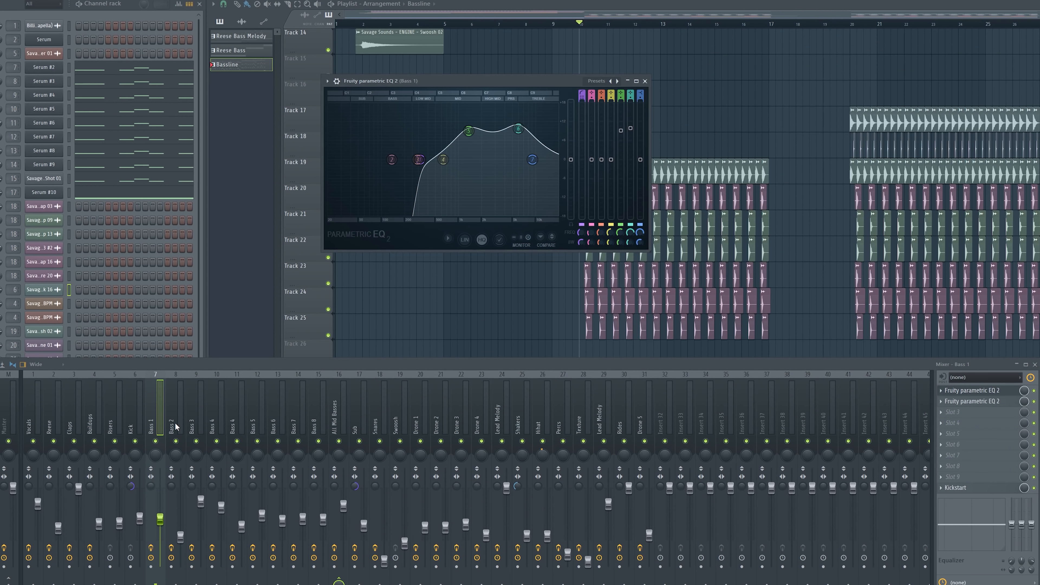
- Inspect the parametric EQs on the Bass 2, Bass 3 and Bass 4 mixer tracks and the All Mid Basses track
{"action": "left_click", "coordinate": [176, 426]}
{"action": "left_click", "coordinate": [193, 426]}
{"action": "left_click", "coordinate": [217, 425]}
{"action": "left_click", "coordinate": [988, 392]}
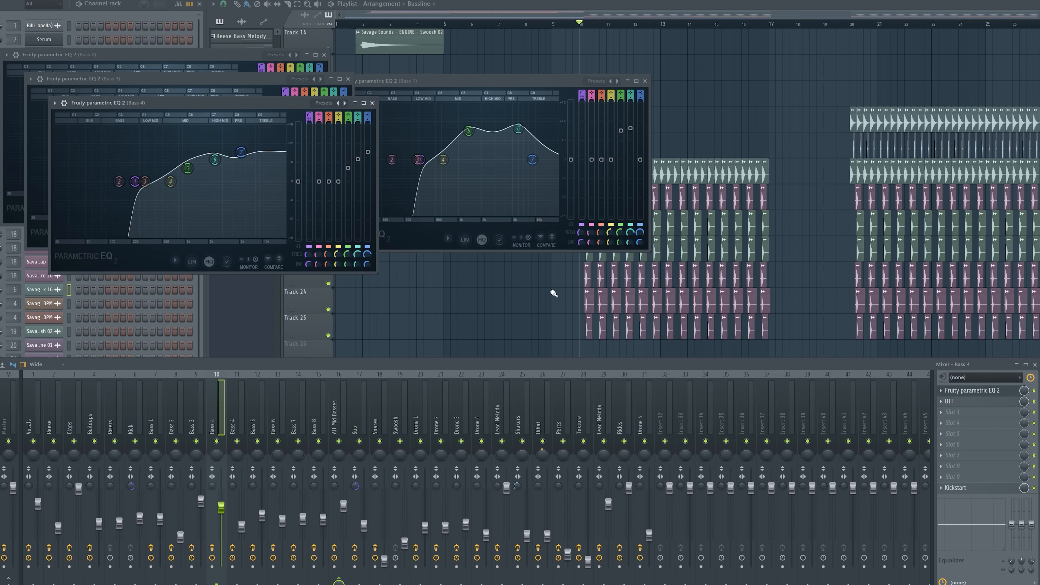
{"action": "left_click", "coordinate": [336, 413]}
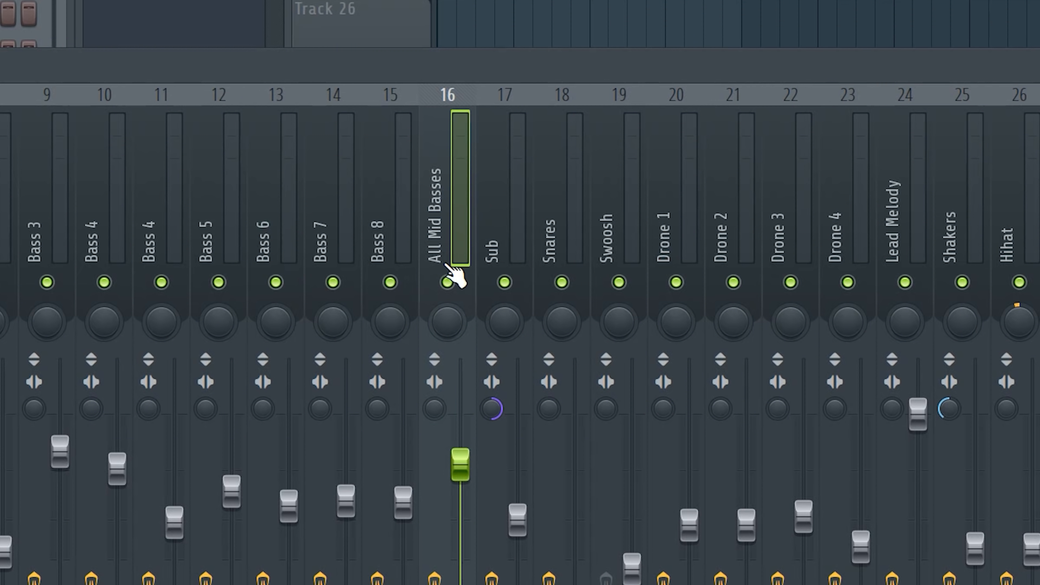
{"action": "left_click", "coordinate": [82, 123]}
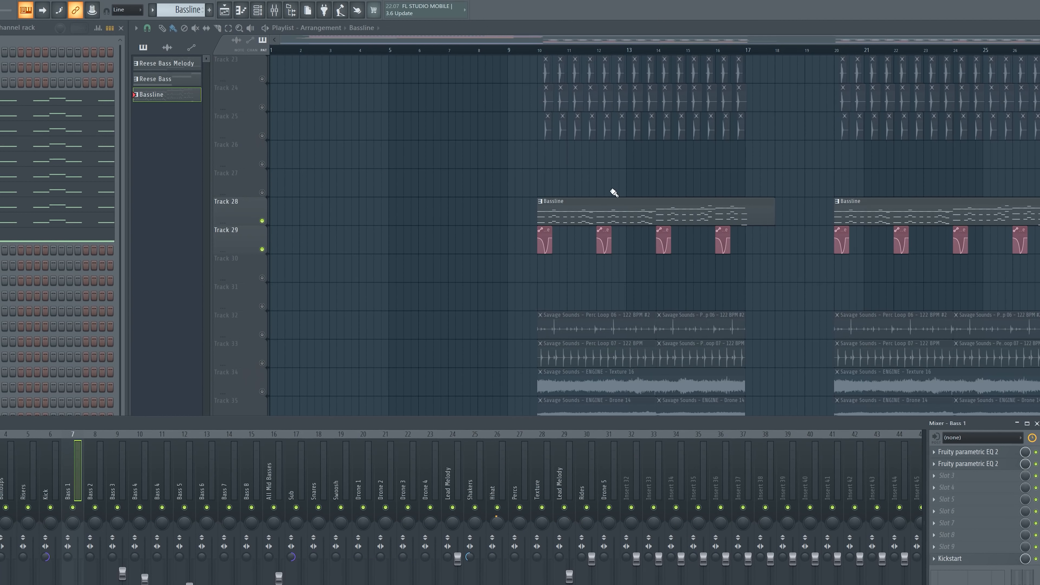
- Examine the drop's bassline, the All Mid Basses volume automation, and the drum and percussion tracks in the playlist
{"action": "scroll", "coordinate": [526, 251], "scroll_direction": "up", "scroll_amount": 7}
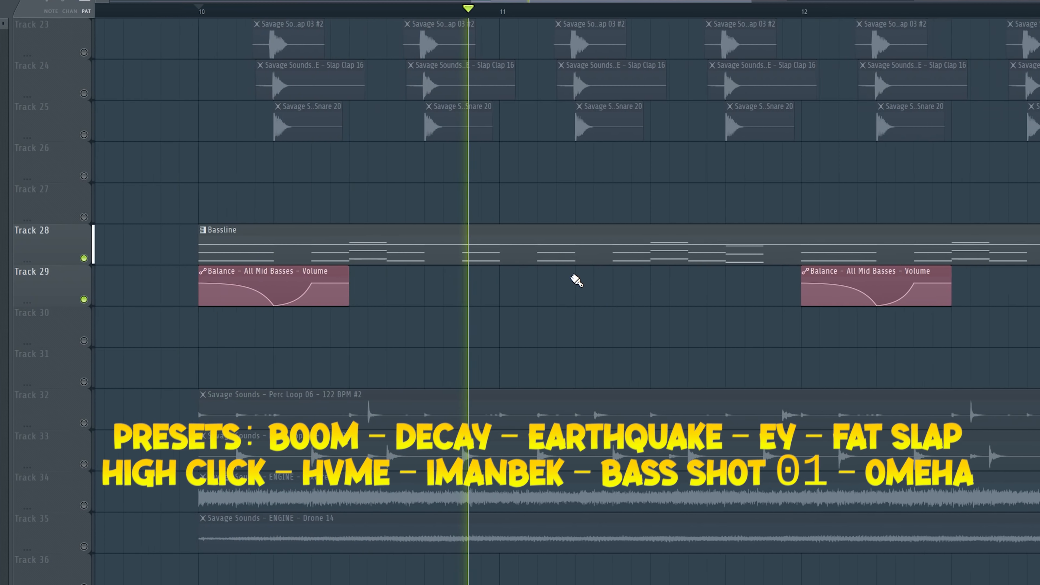
{"action": "scroll", "coordinate": [577, 280], "scroll_direction": "down", "scroll_amount": 3}
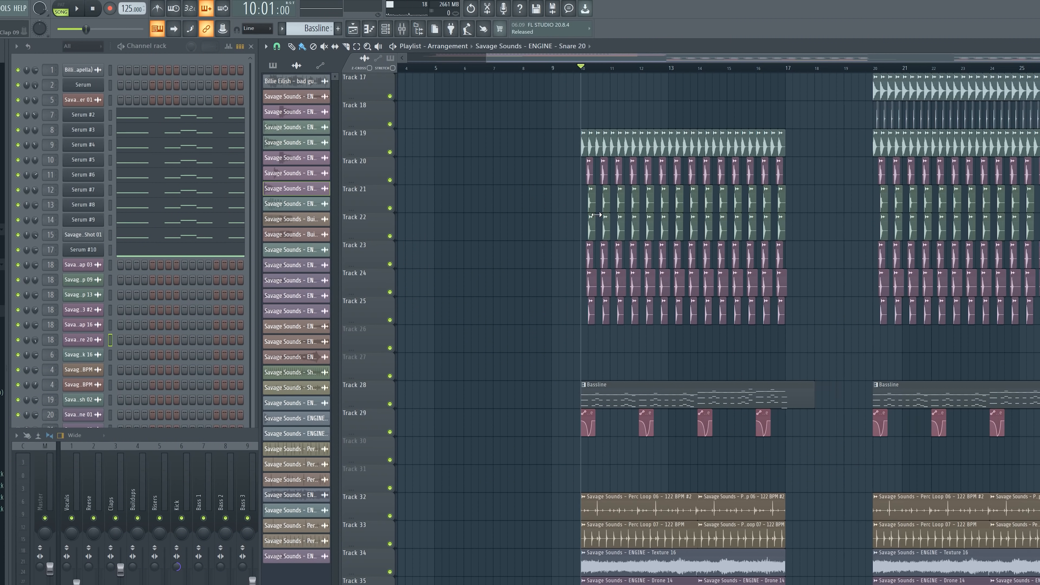
{"action": "scroll", "coordinate": [596, 214], "scroll_direction": "up", "scroll_amount": 3}
{"action": "scroll", "coordinate": [778, 278], "scroll_direction": "down", "scroll_amount": 5}
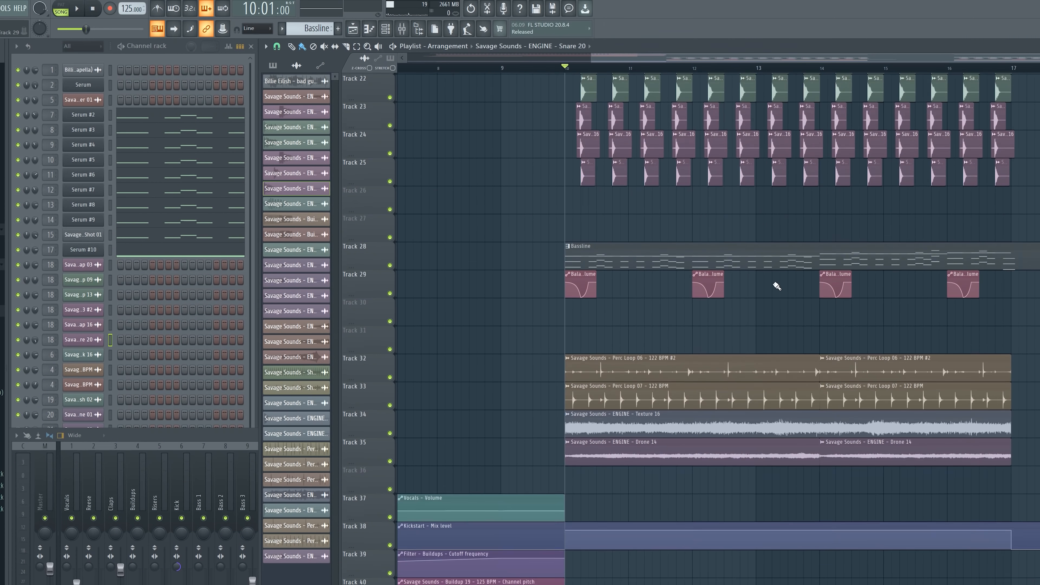
{"action": "scroll", "coordinate": [671, 282], "scroll_direction": "up", "scroll_amount": 8}
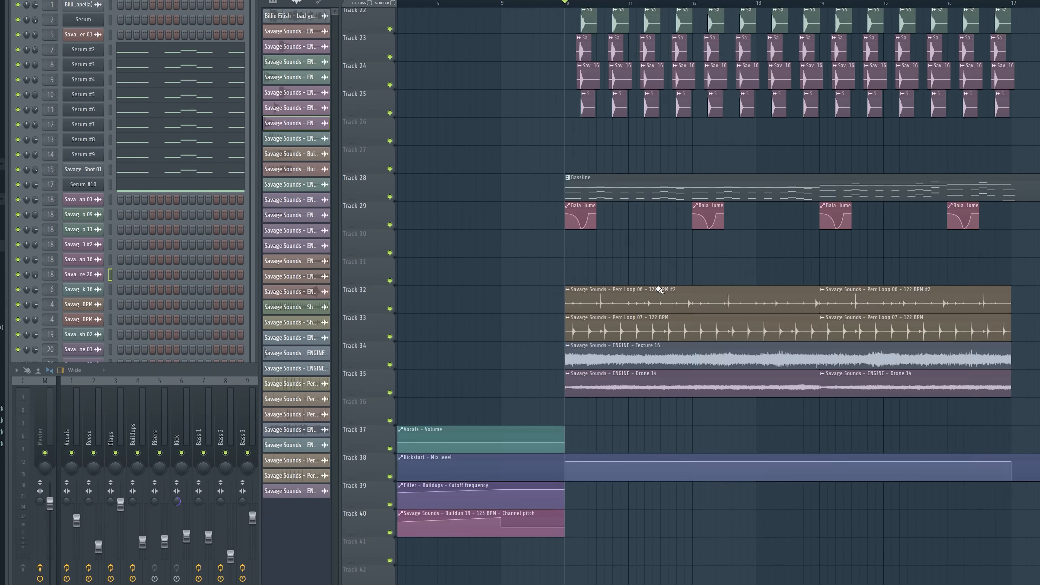
{"action": "scroll", "coordinate": [392, 292], "scroll_direction": "up", "scroll_amount": 3}
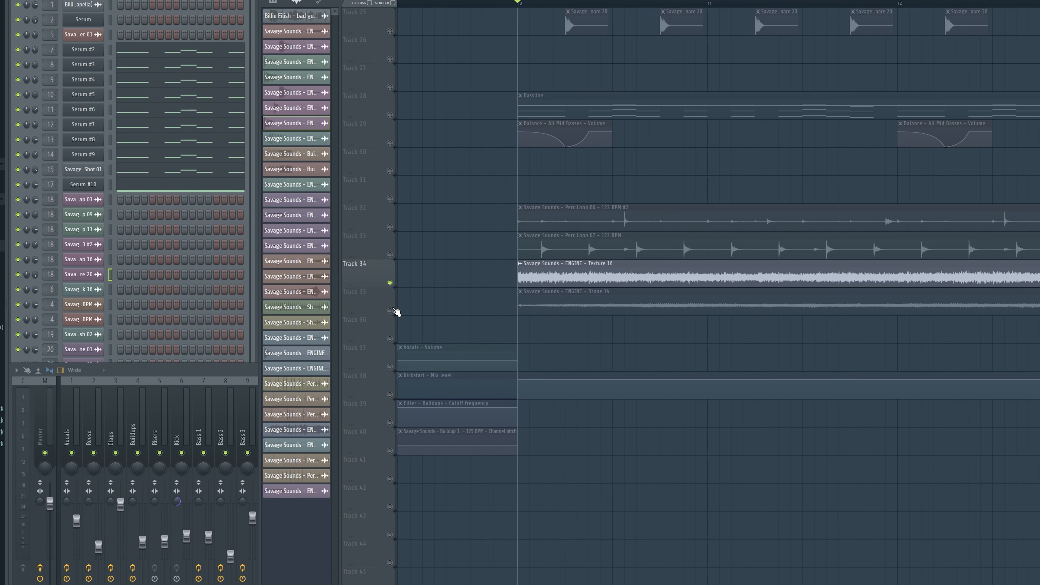
- Unmute the Drone 14 track and play it together with the Texture 16 track
{"action": "left_click", "coordinate": [391, 311]}
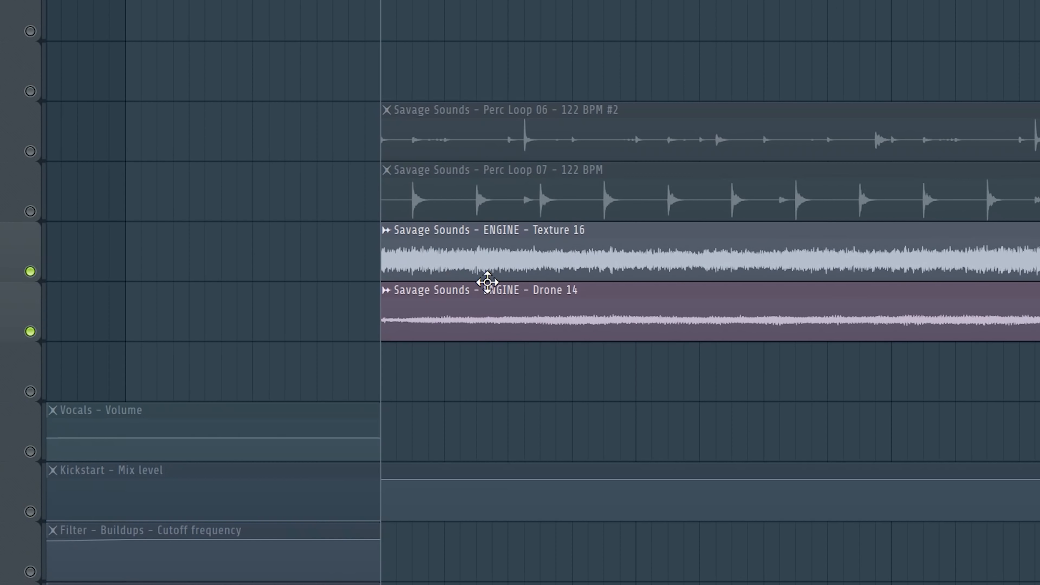
{"action": "key", "text": "space"}
{"action": "scroll", "coordinate": [520, 293], "scroll_direction": "right", "scroll_amount": 6}
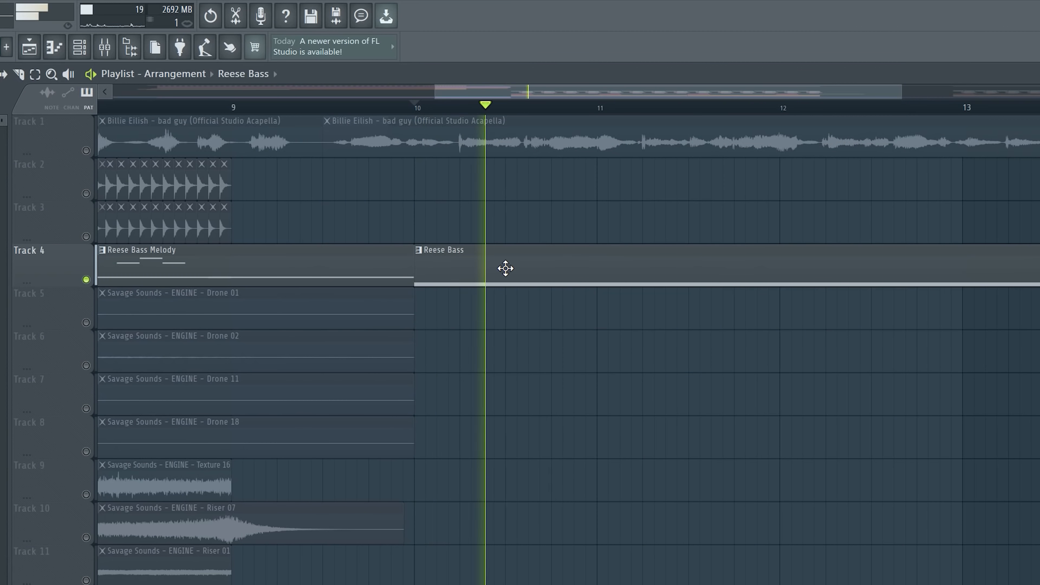
- Hide the mixer and play the Perc Loop 06 and Perc Loop 07 tracks
{"action": "left_click_drag", "start_coordinate": [637, 93], "coordinate": [676, 98]}
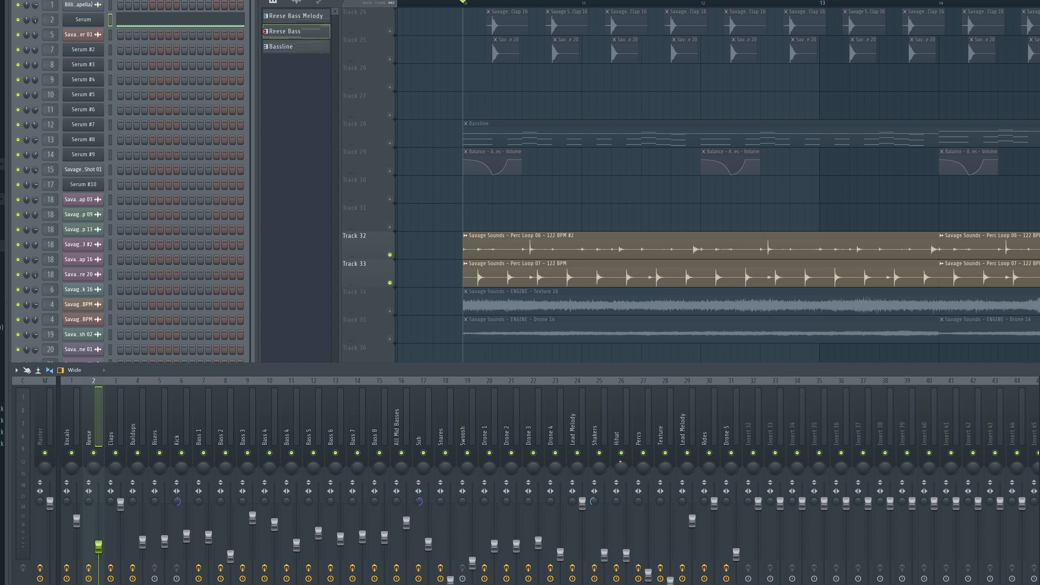
{"action": "key", "text": "F9"}
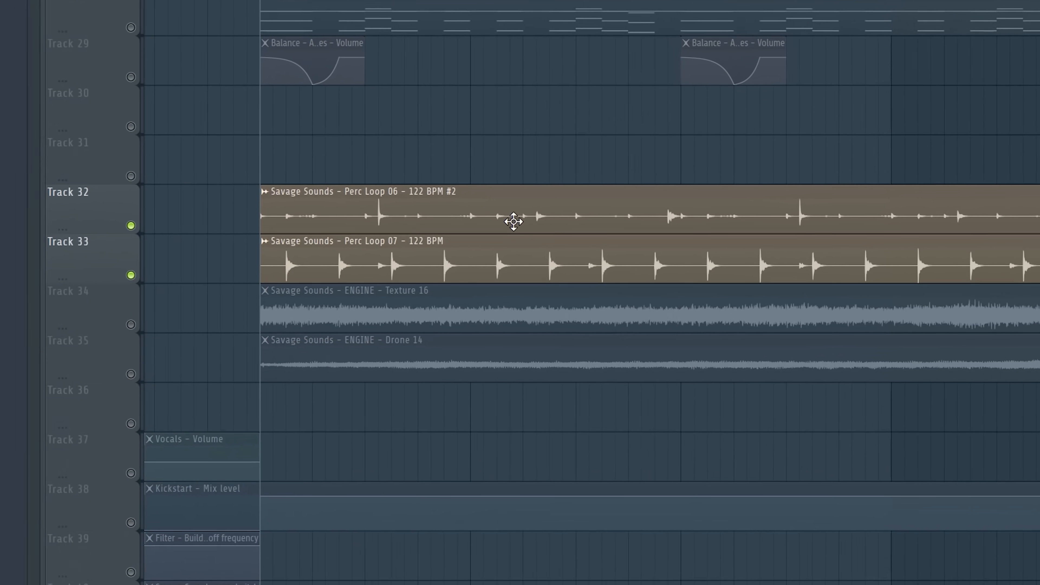
{"action": "key", "text": "space"}
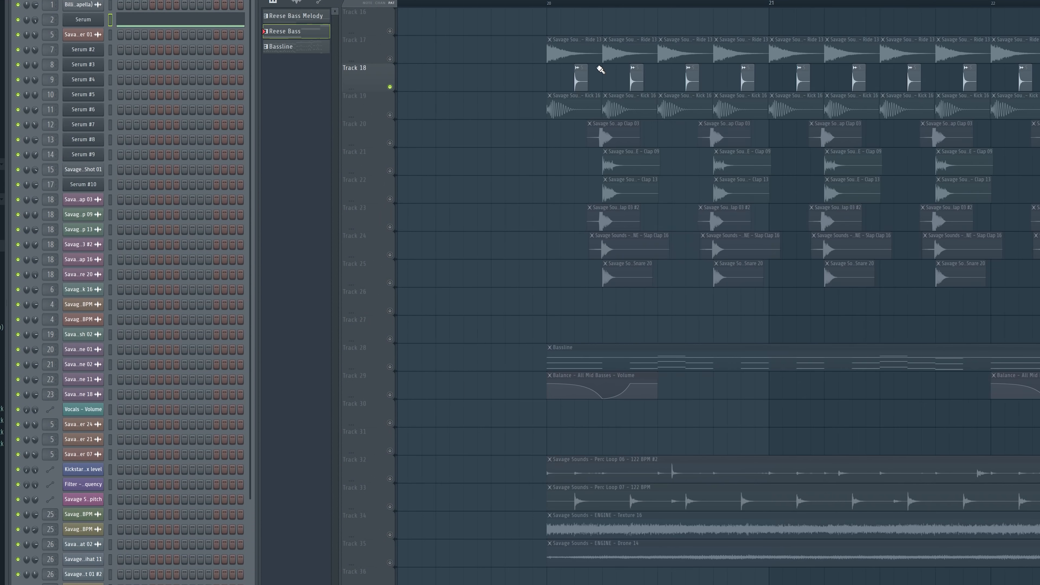
- Inspect the placement of the hi-hat clips on Track 18 and play them
{"action": "scroll", "coordinate": [601, 70], "scroll_direction": "up", "scroll_amount": 4}
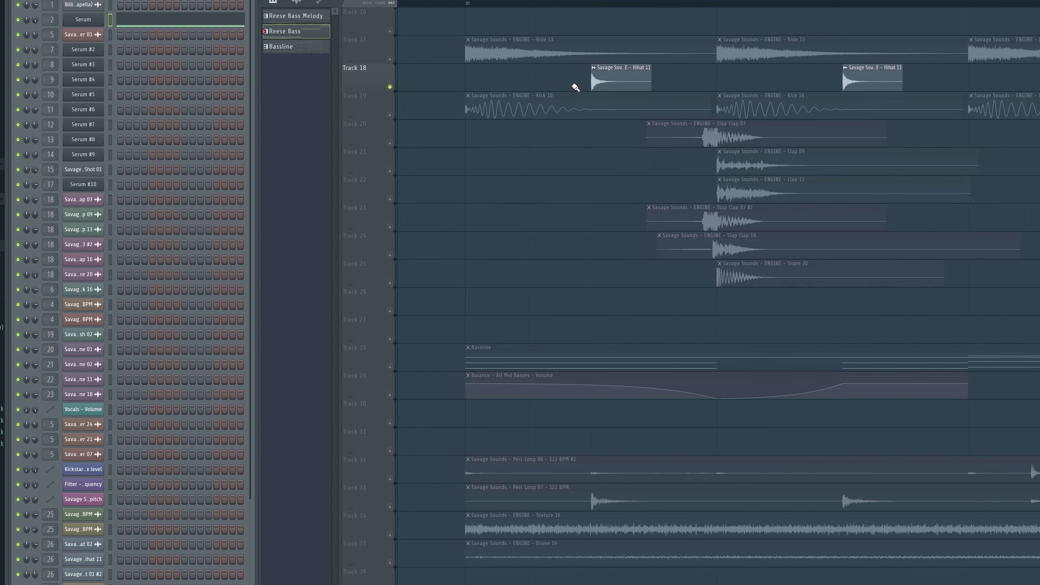
{"action": "scroll", "coordinate": [469, 122], "scroll_direction": "down", "scroll_amount": 6}
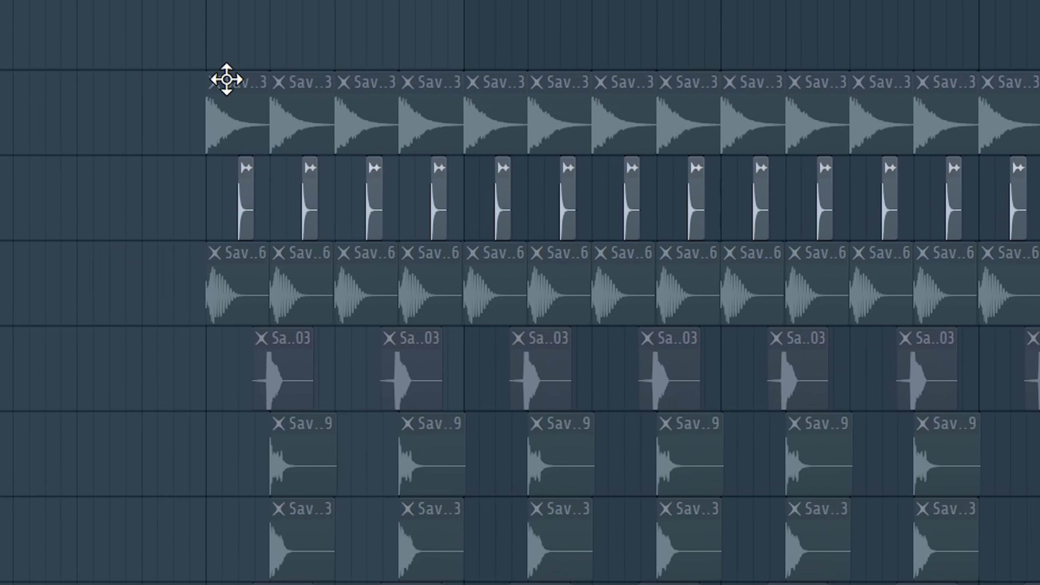
{"action": "key", "text": "space"}
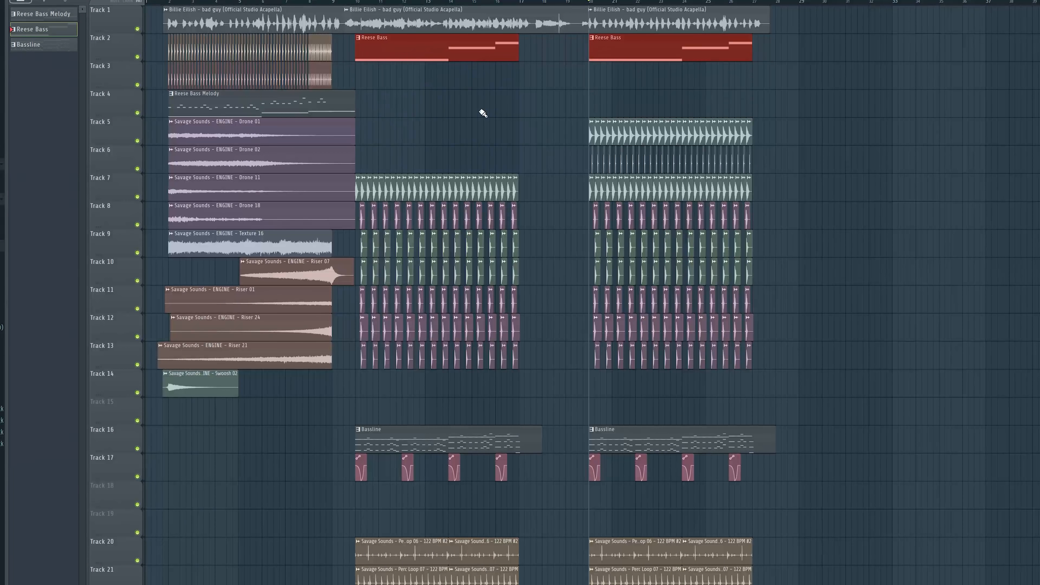
- Deselect the Reese Bass clips and review the arrangement down to the automation tracks
{"action": "left_click", "coordinate": [830, 120], "text": "ctrl"}
{"action": "scroll", "coordinate": [455, 243], "scroll_direction": "down", "scroll_amount": 10}
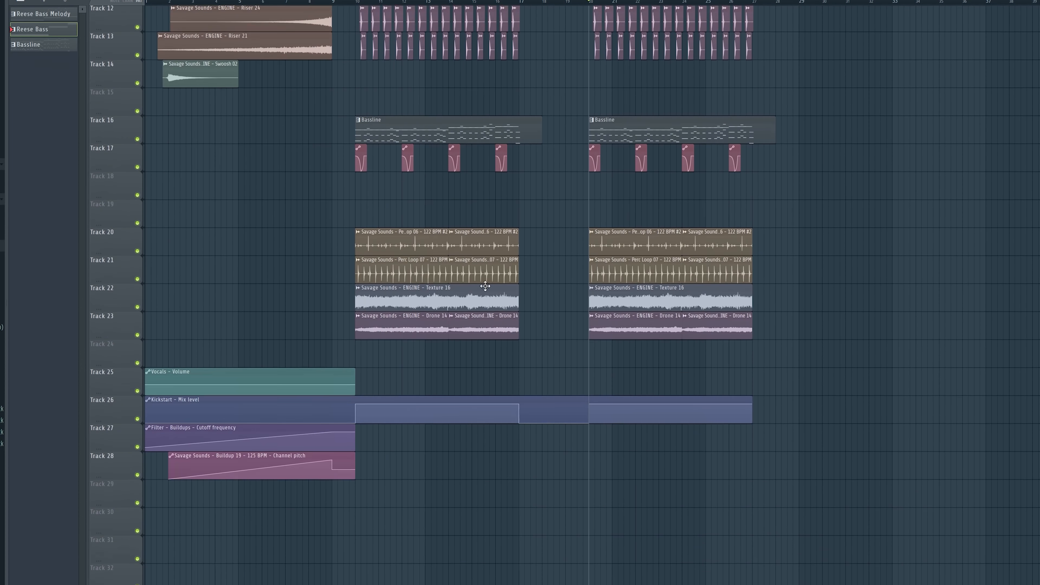
{"action": "scroll", "coordinate": [412, 204], "scroll_direction": "up", "scroll_amount": 10}
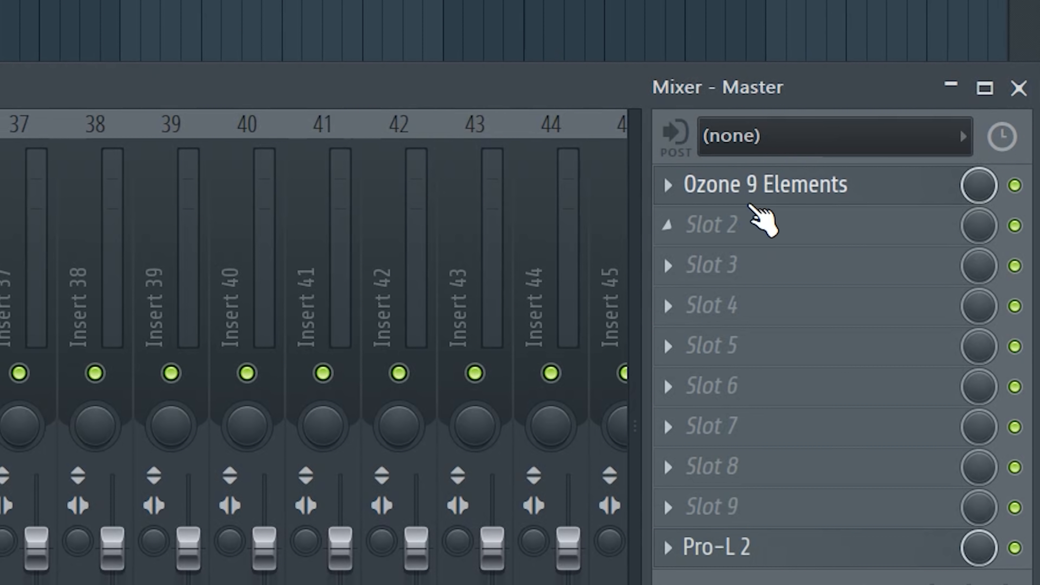
- Open Ozone 9 Elements on the master track and view its Imager and Maximizer modules
{"action": "left_click", "coordinate": [801, 192]}
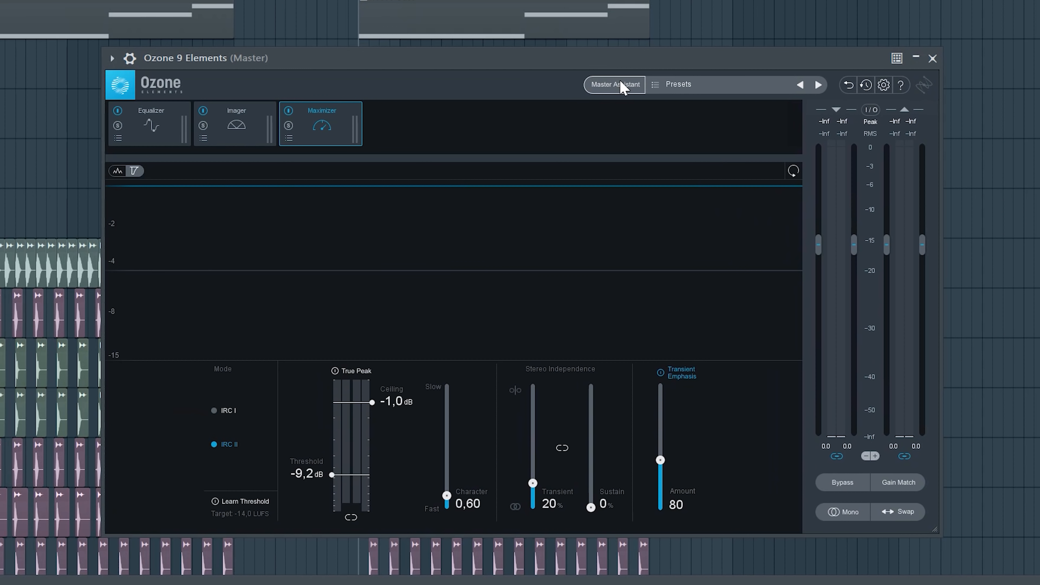
{"action": "left_click", "coordinate": [236, 123]}
{"action": "left_click", "coordinate": [322, 123]}
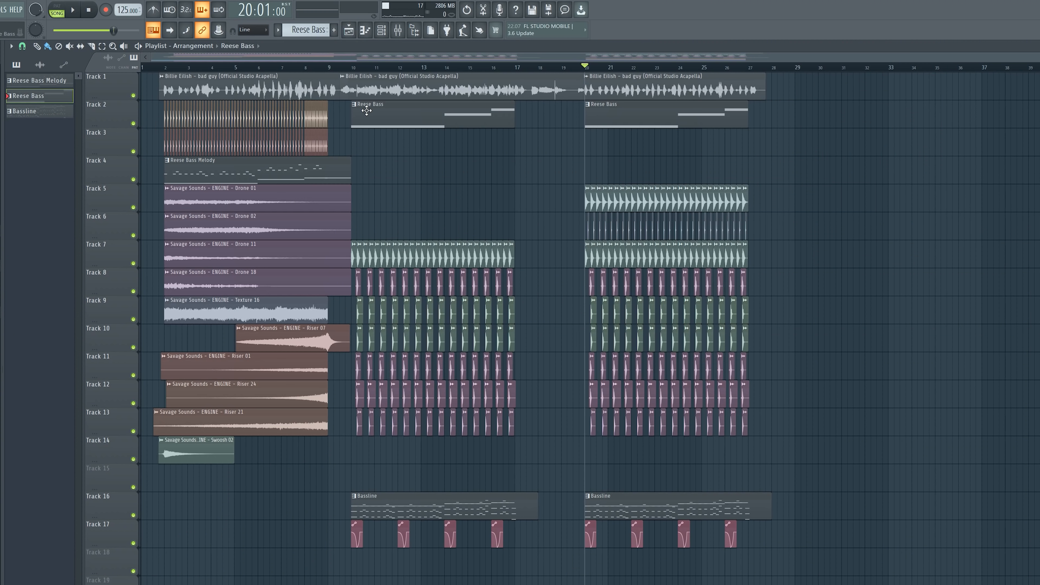
- Look over all playlist tracks of the finished remix once more
{"action": "scroll", "coordinate": [368, 472], "scroll_direction": "down", "scroll_amount": 10}
{"action": "scroll", "coordinate": [254, 389], "scroll_direction": "up", "scroll_amount": 10}
{"action": "scroll", "coordinate": [372, 337], "scroll_direction": "up", "scroll_amount": 1}
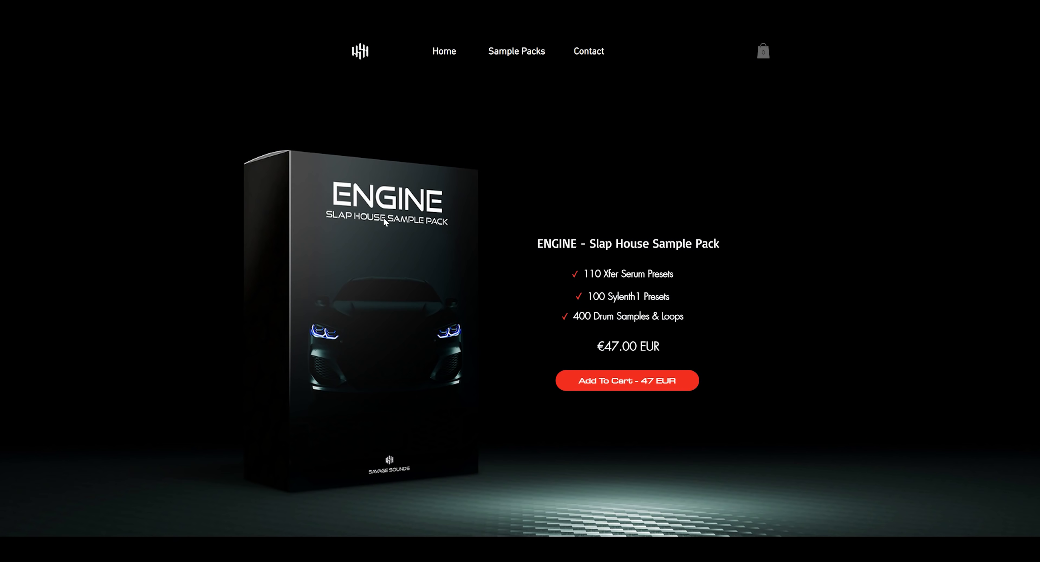
- Look through the ENGINE - Slap House Sample Pack product page, including its audio previews
{"action": "scroll", "coordinate": [560, 192], "scroll_direction": "down", "scroll_amount": 15}
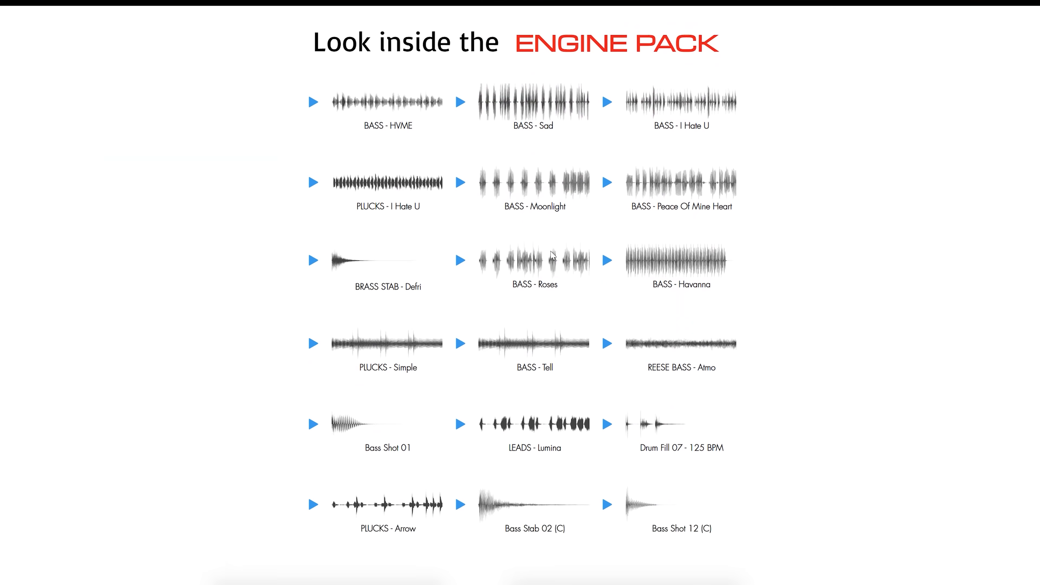
{"action": "scroll", "coordinate": [459, 223], "scroll_direction": "down", "scroll_amount": 20}
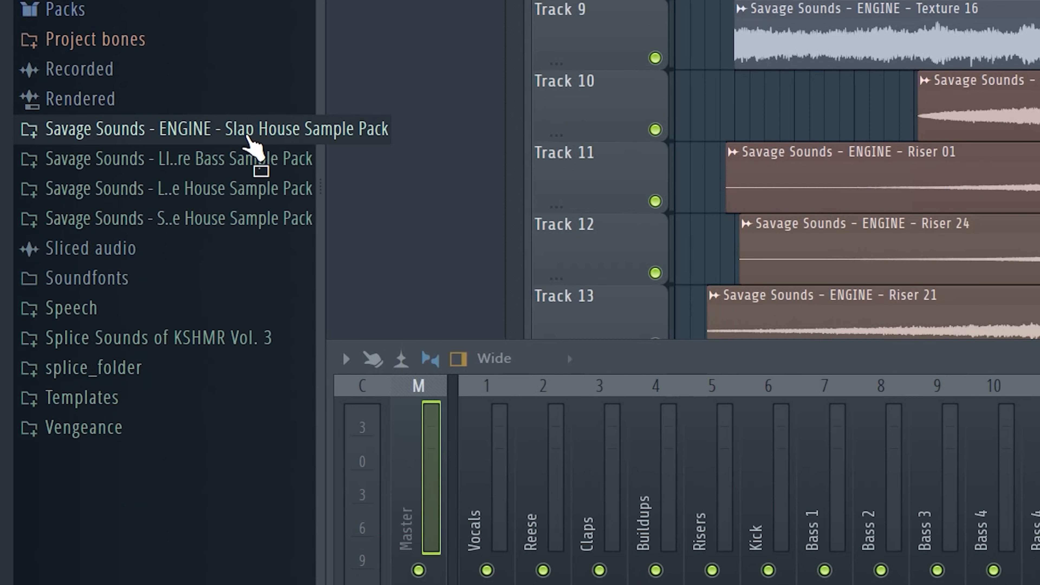
- In FL Studio, expand the Savage Sounds ENGINE sample pack folder and look into its 01 Kicks, 02 Claps and Slap Claps folders
{"action": "left_click", "coordinate": [244, 136]}
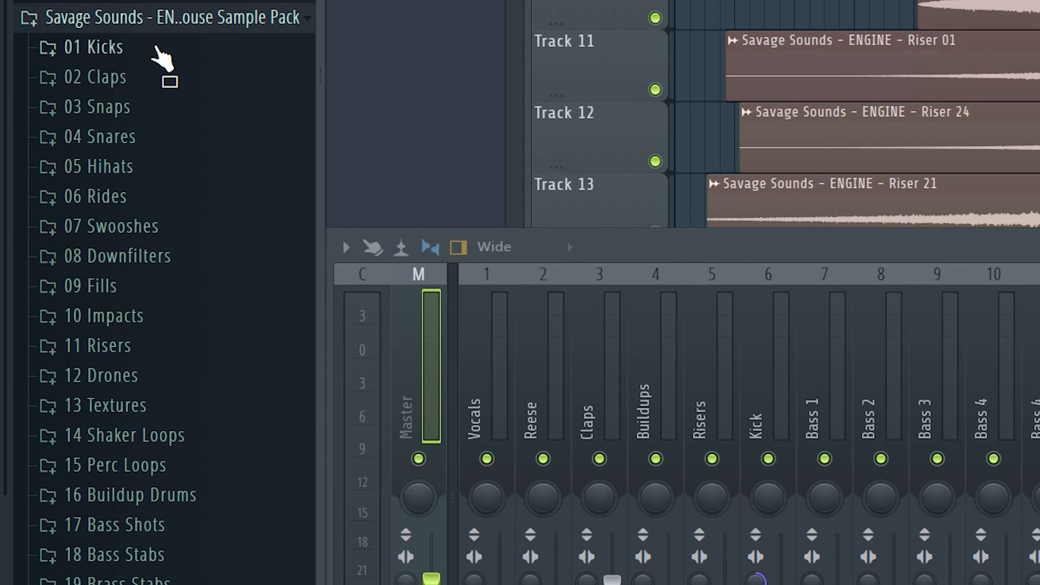
{"action": "left_click", "coordinate": [157, 48]}
{"action": "left_click", "coordinate": [157, 47]}
{"action": "left_click", "coordinate": [157, 78]}
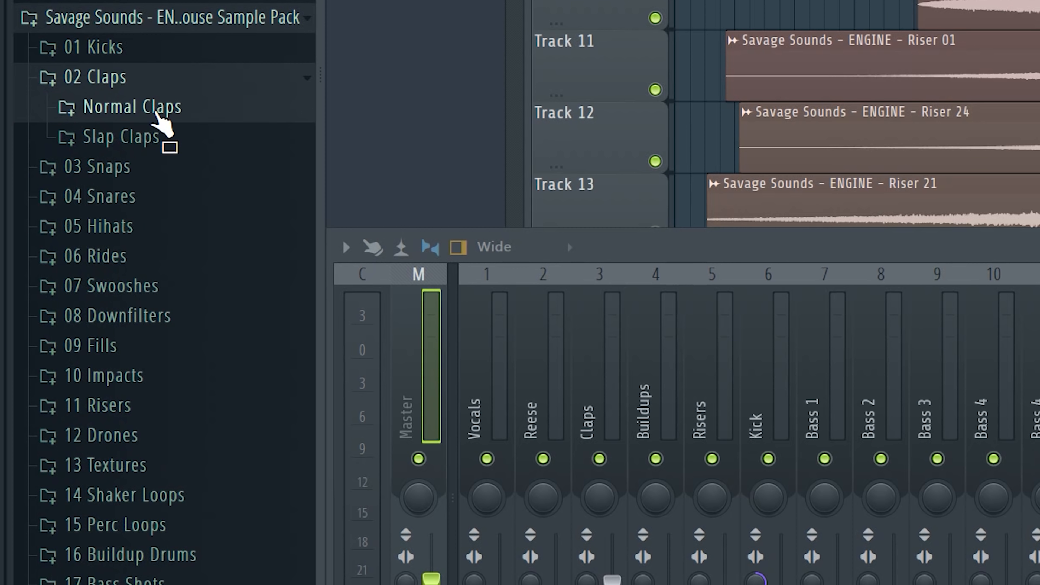
{"action": "left_click", "coordinate": [166, 135]}
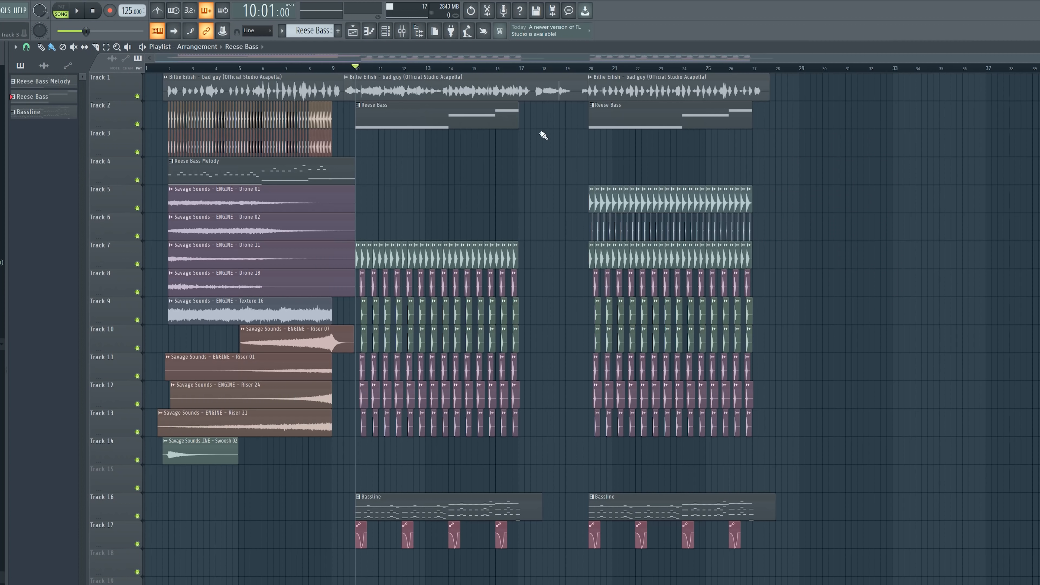
- Review the playlist from the vocal and bass clips down to the percussion loops and automation clips
{"action": "scroll", "coordinate": [343, 295], "scroll_direction": "down", "scroll_amount": 6}
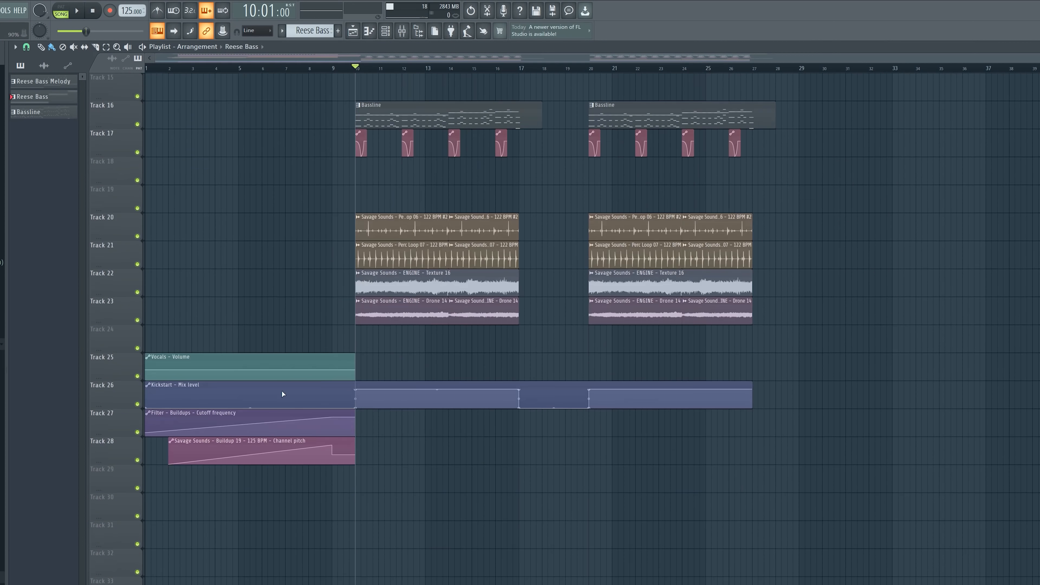
{"action": "scroll", "coordinate": [320, 163], "scroll_direction": "up", "scroll_amount": 4}
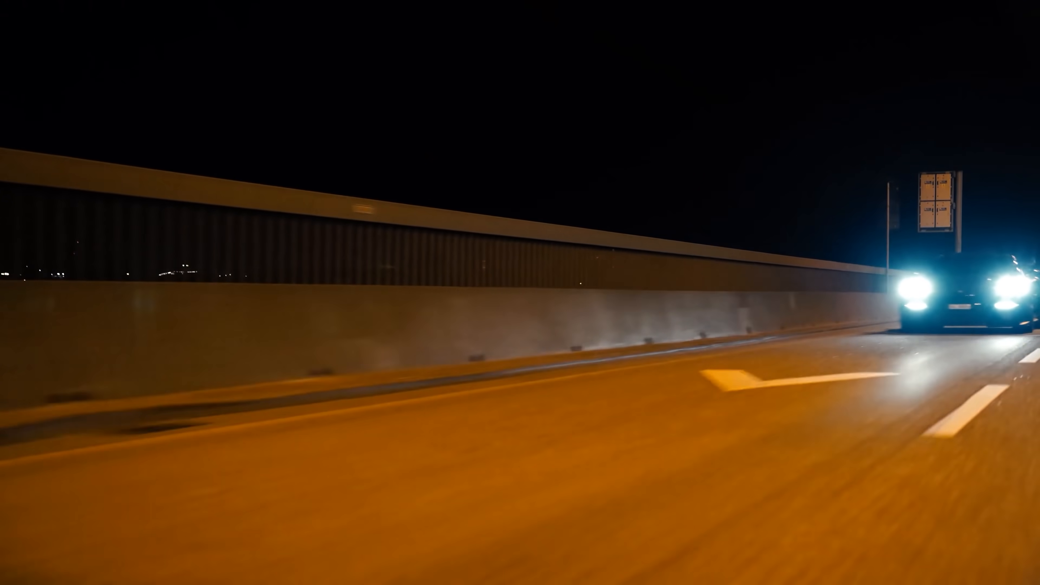